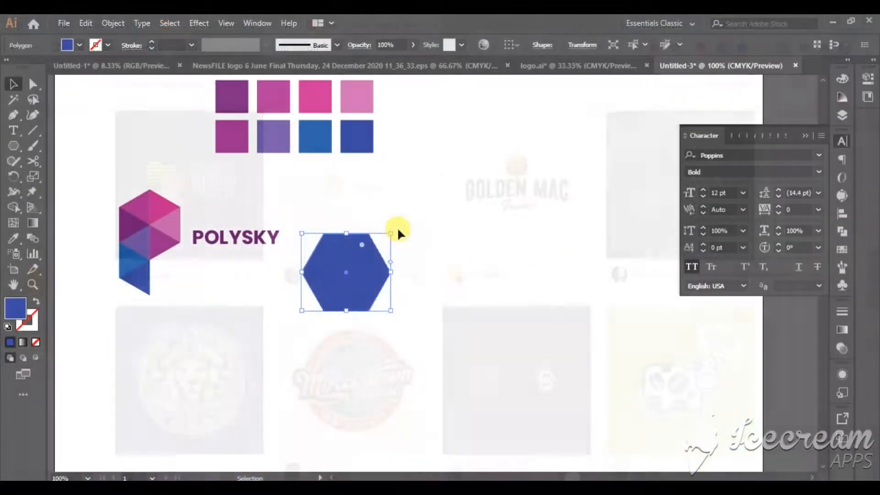
Step: Delete the existing blue hexagon and create a new polygon with a 50 pt radius and 6 sides beside the POLYSKY logo
key(Delete)
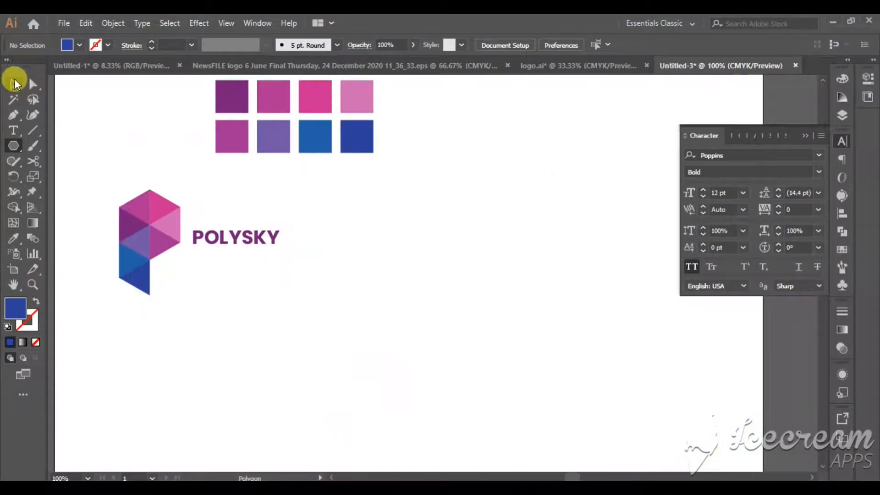
click(370, 241)
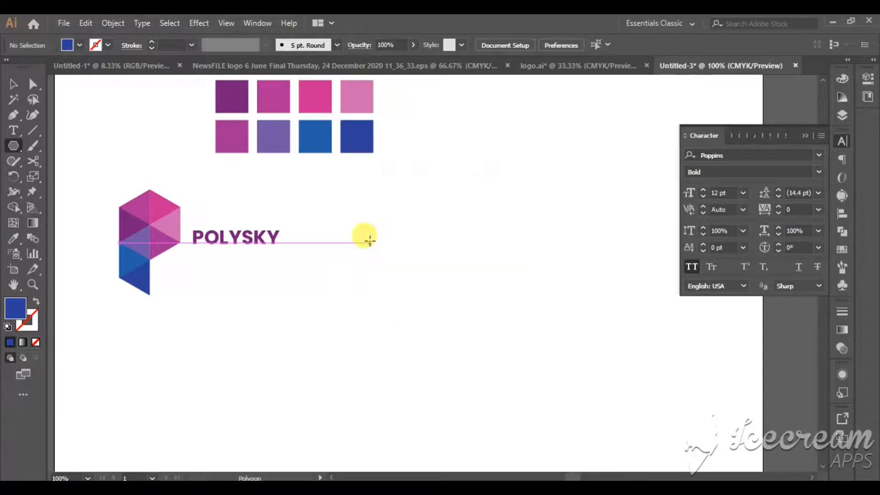
click(370, 241)
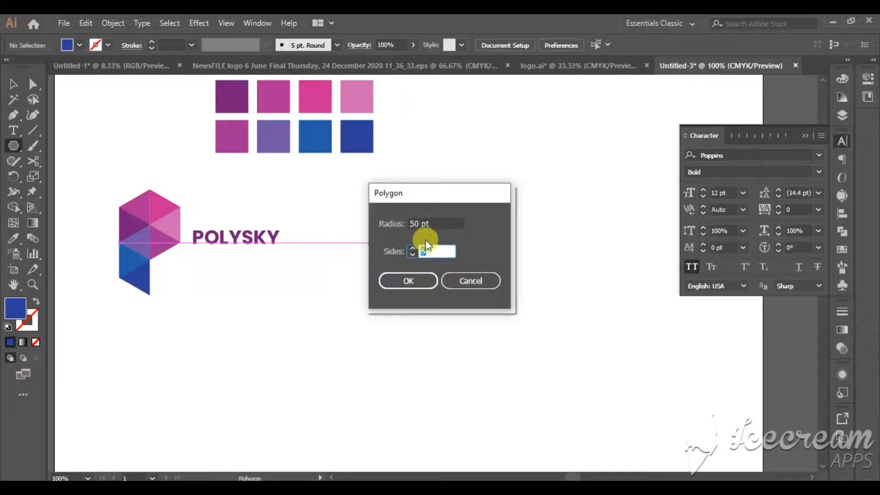
click(416, 223)
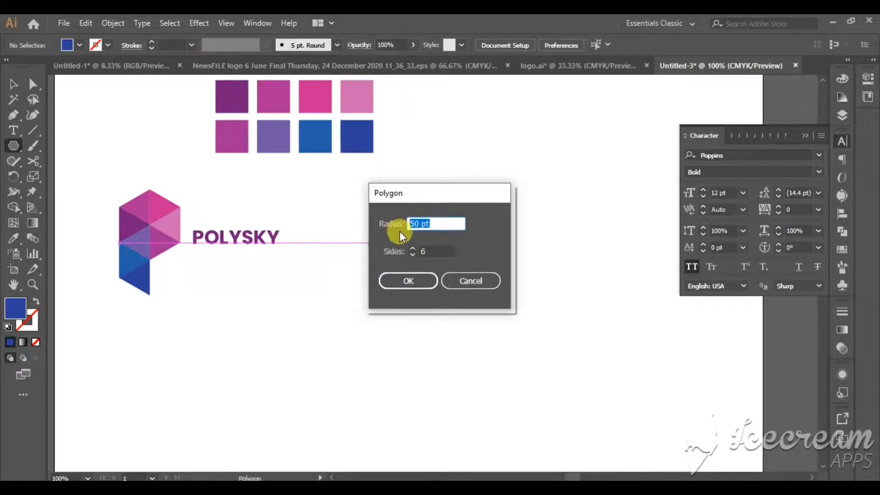
click(442, 252)
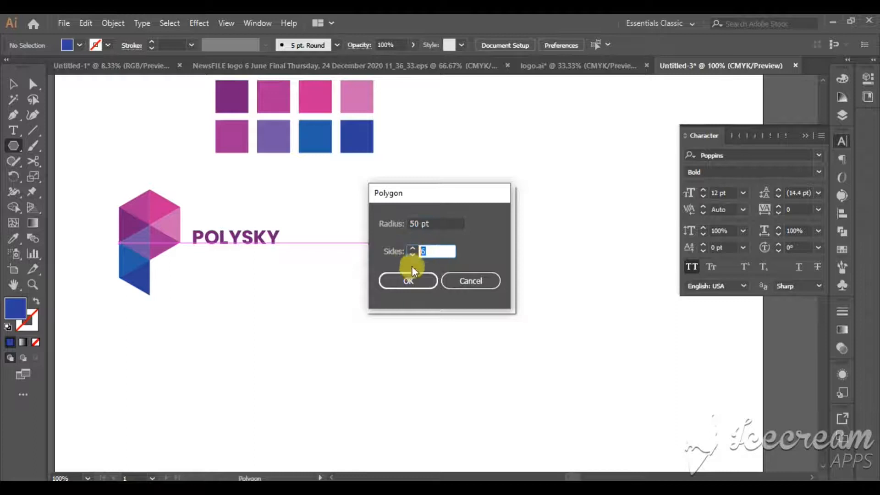
click(436, 222)
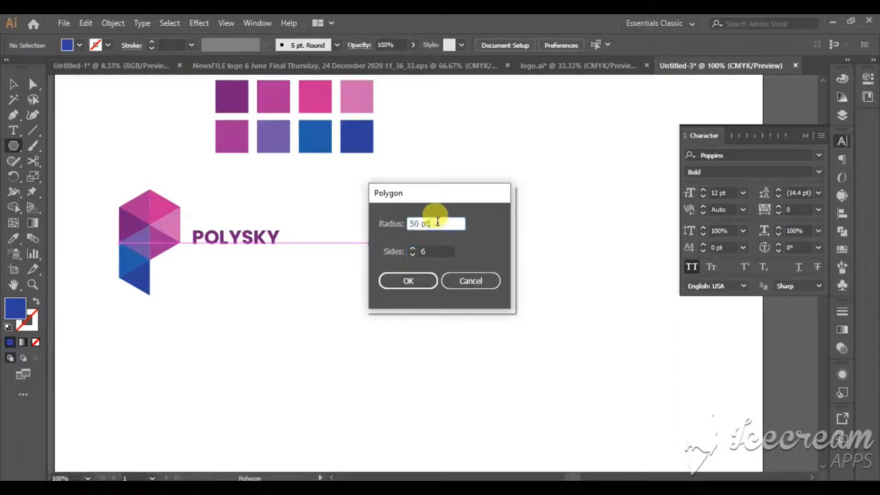
click(442, 253)
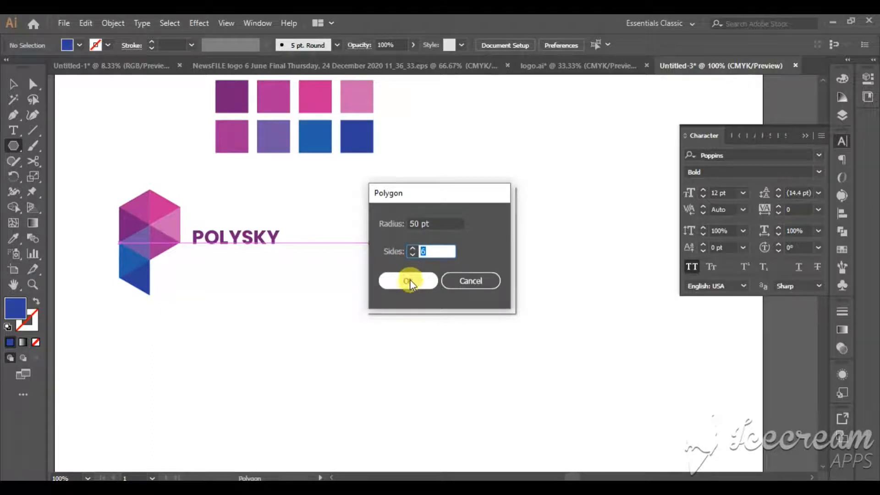
click(410, 279)
Step: Rotate the hexagon so a corner points straight up and move it slightly up and to the right
key(v)
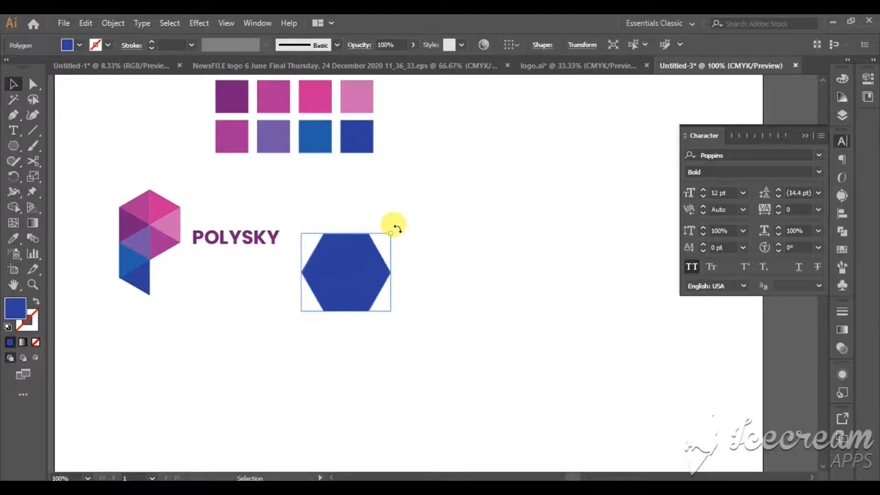
drag(397, 228, 378, 323)
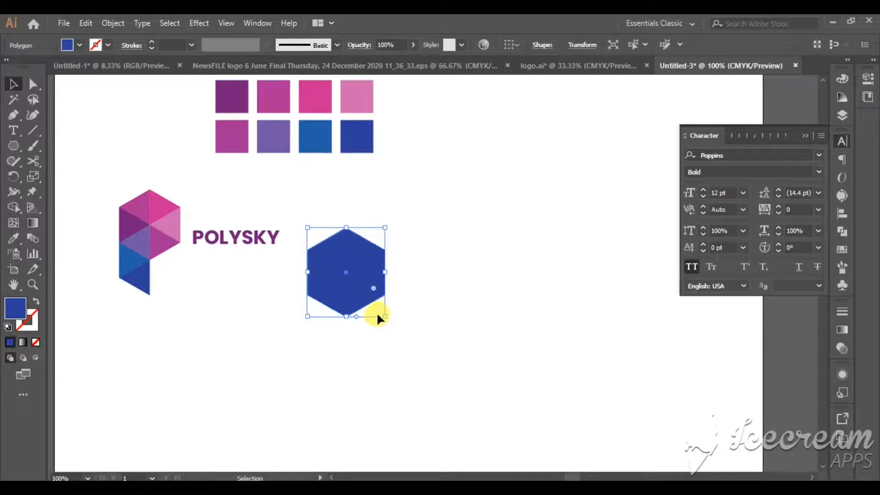
click(369, 303)
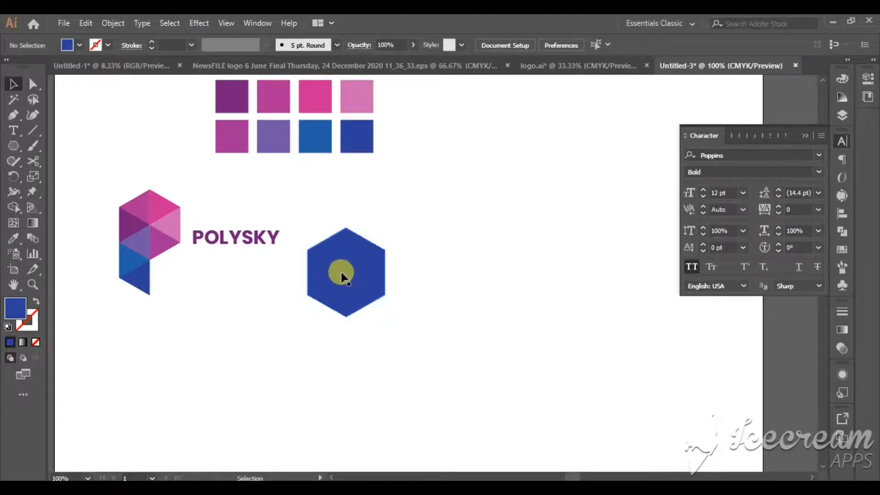
drag(342, 273, 388, 229)
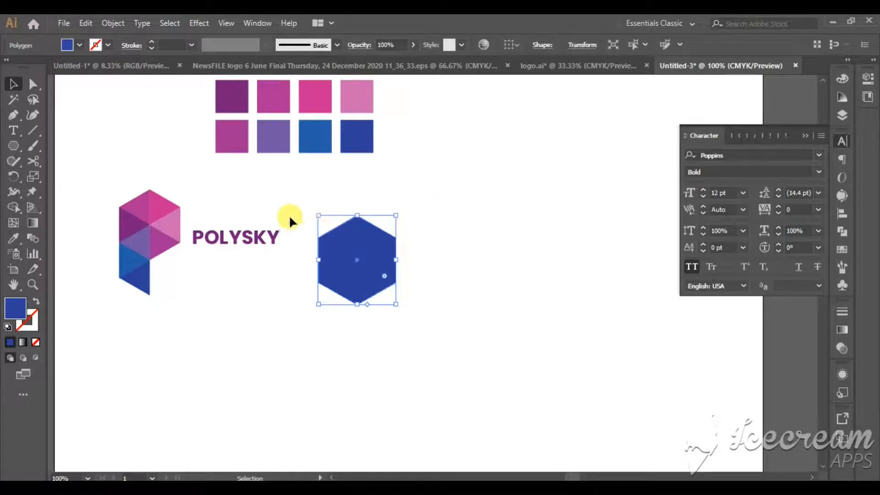
Step: Recolour the hexagon with the bright pink swatch from the upper palette row, sampled with the Eyedropper
key(i)
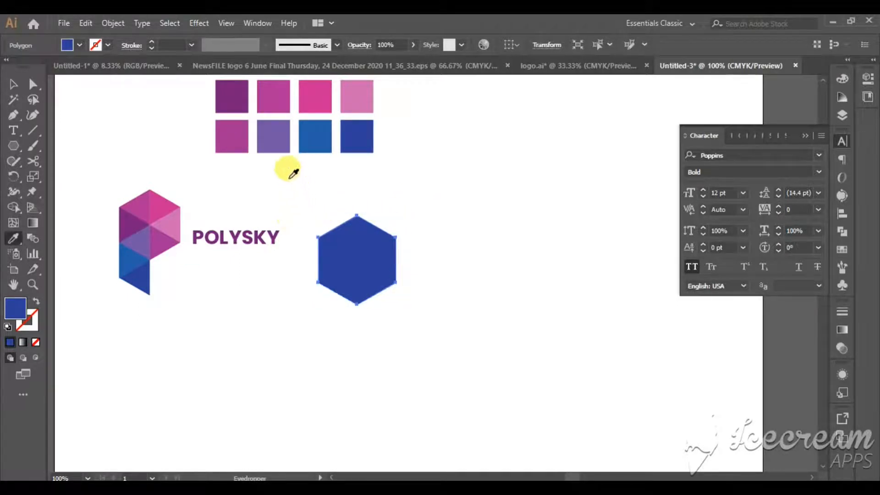
click(307, 95)
key(v)
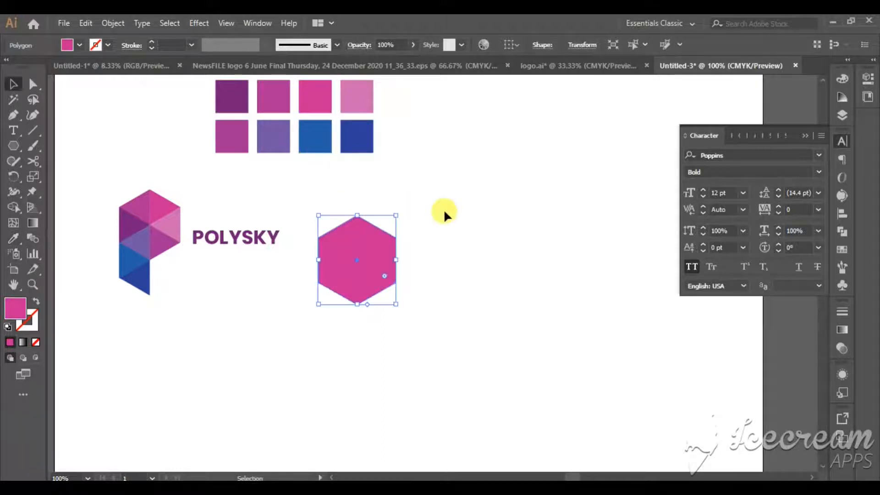
click(444, 211)
Step: Draw three line segments with no fill and a 1 pt black stroke connecting the opposite corners of the pink hexagon
key(ctrl+equal)
click(33, 132)
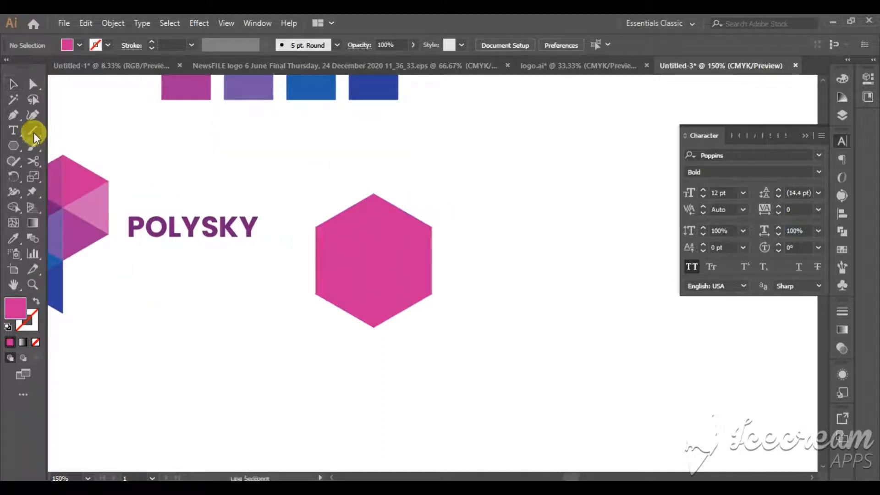
click(37, 302)
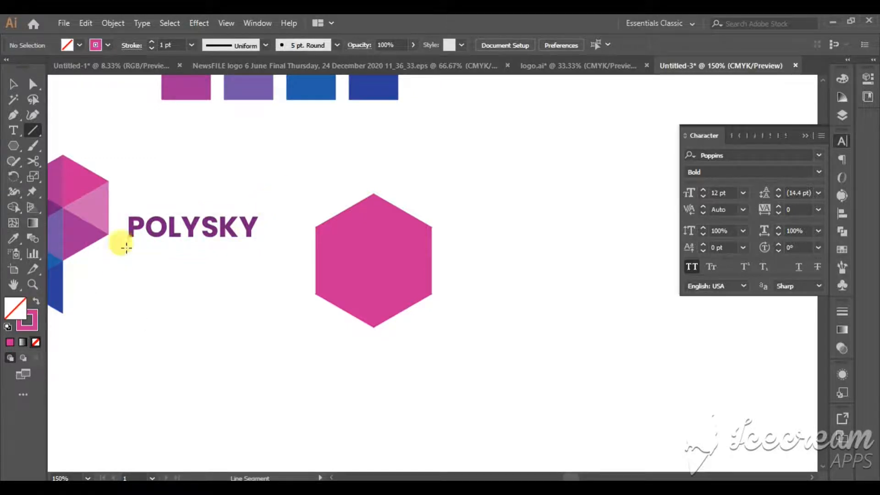
click(103, 44)
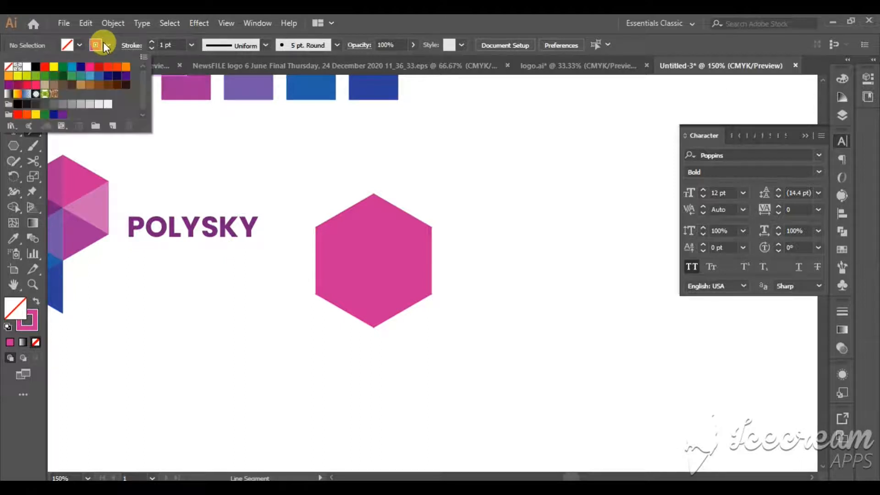
click(35, 66)
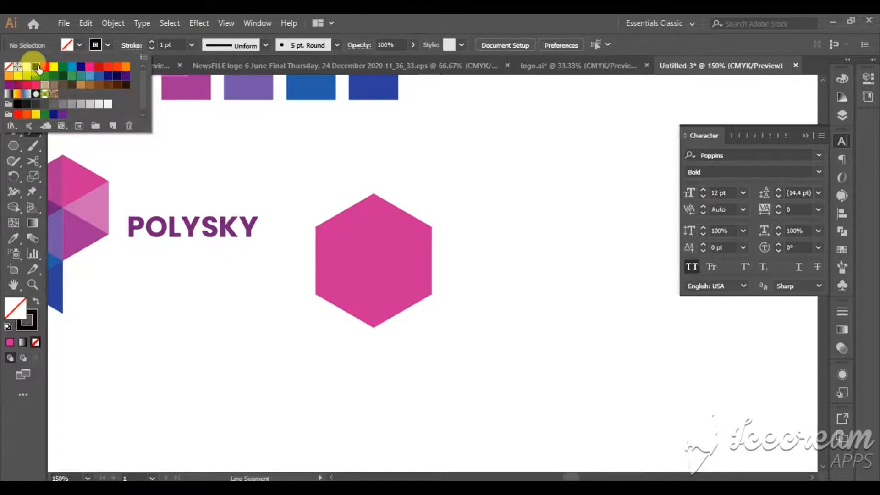
click(323, 174)
drag(373, 195, 374, 330)
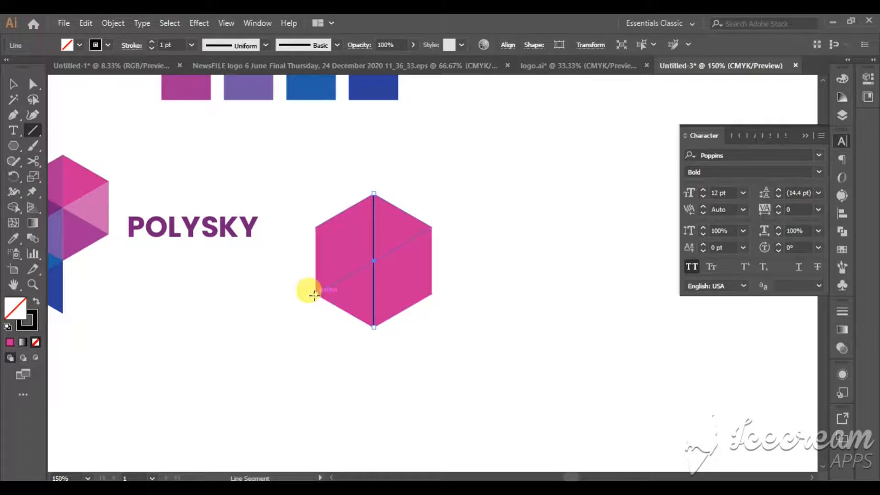
drag(314, 294, 432, 226)
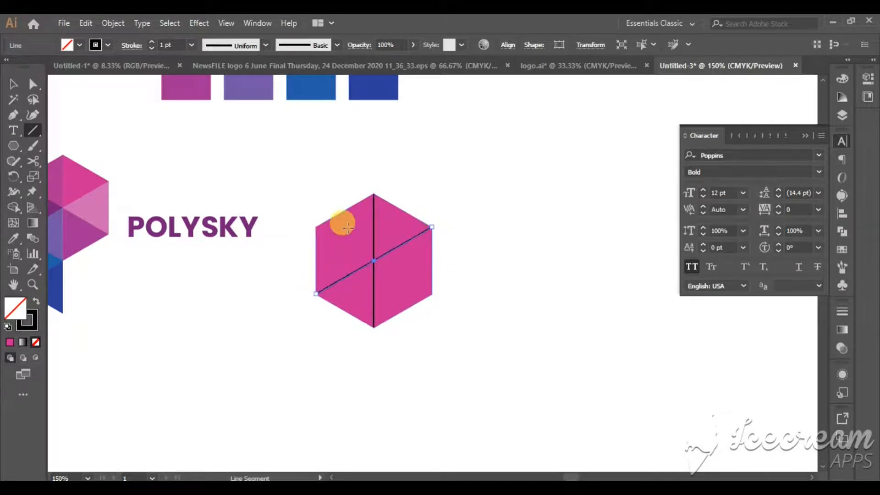
drag(316, 228, 422, 291)
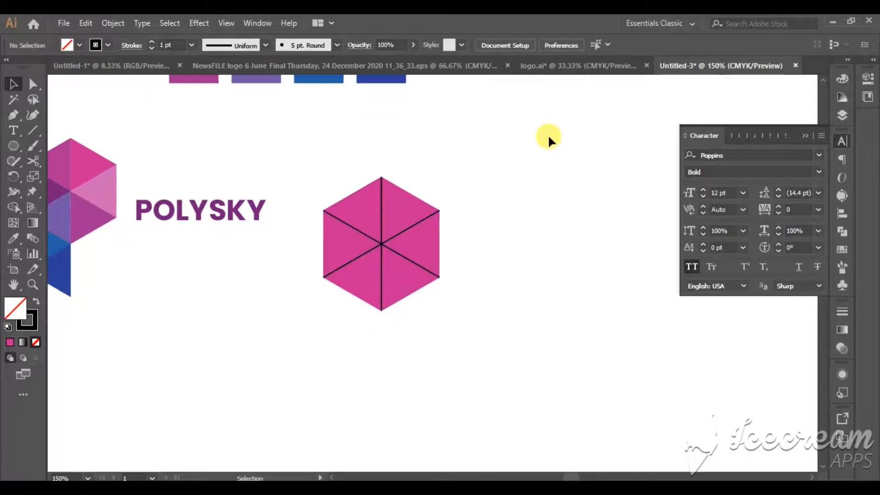
Step: Select only the three lines crossing the hexagon, join them into one path and keep it in place over the hexagon
drag(548, 134, 498, 177)
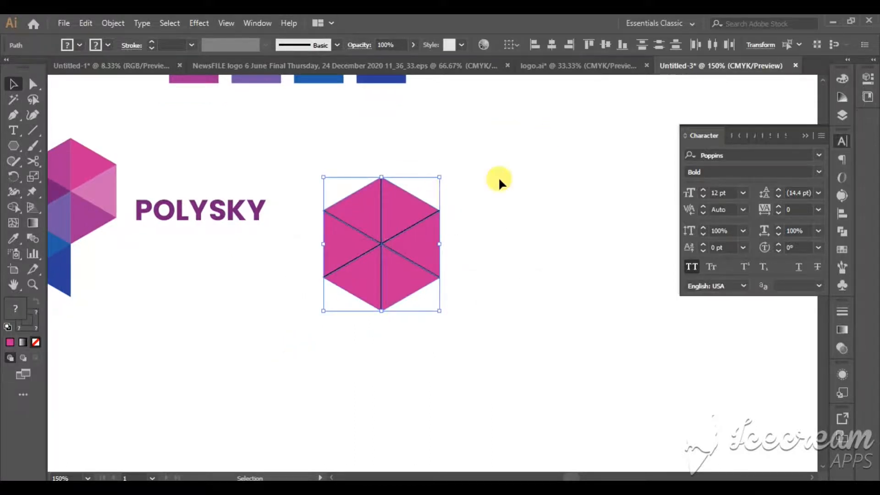
click(397, 214)
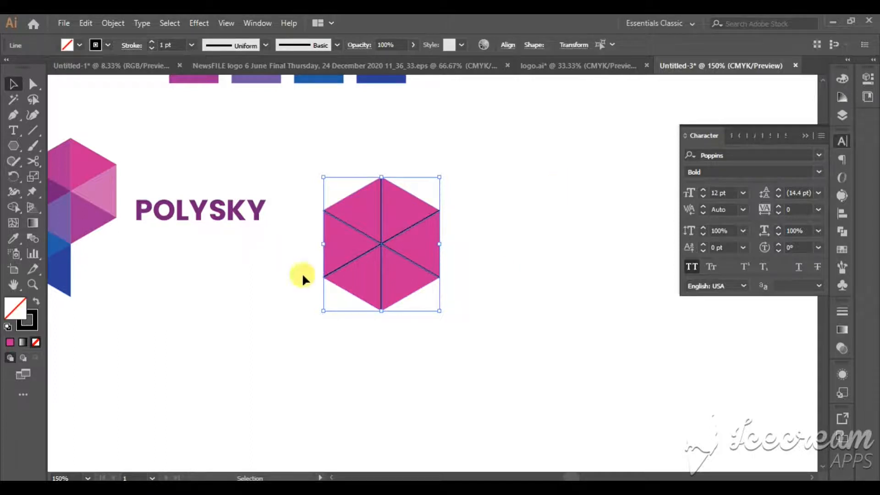
click(112, 24)
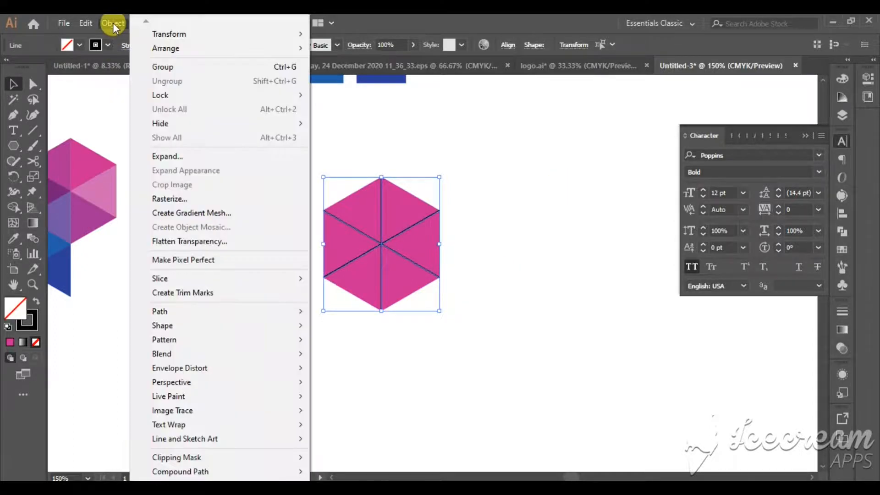
mouse_move(209, 311)
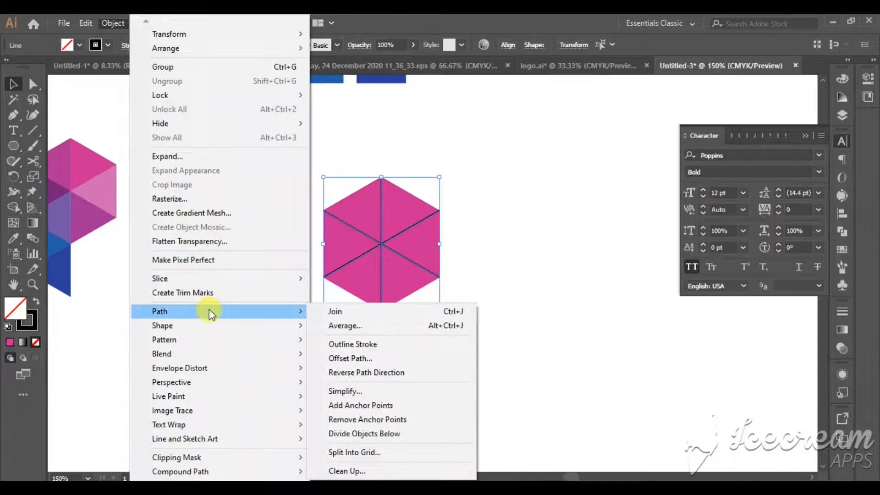
click(361, 314)
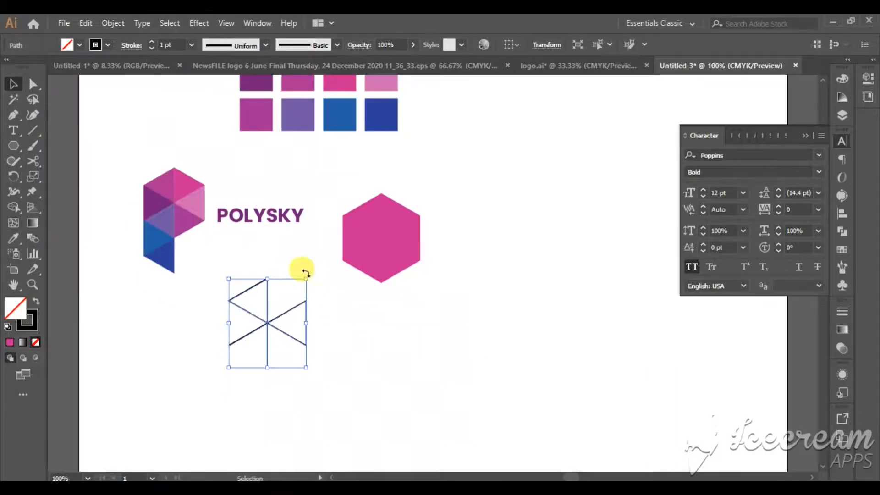
scroll(301, 263, up, 1)
key(ctrl+z)
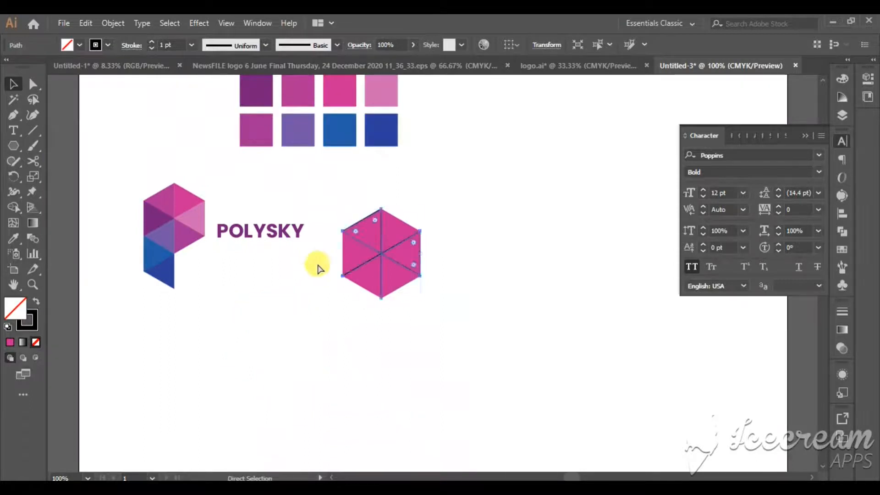
Step: Cut the pink hexagon into triangles by applying Divide Objects Below to the joined line path
click(112, 25)
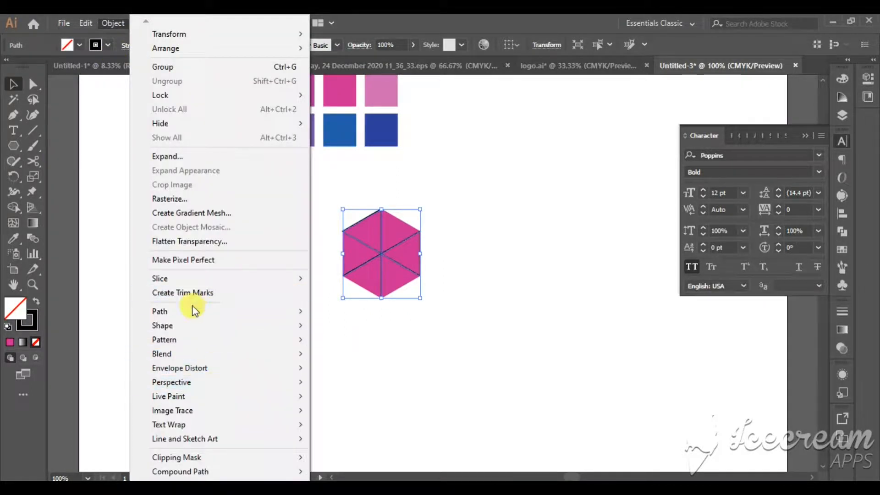
mouse_move(192, 307)
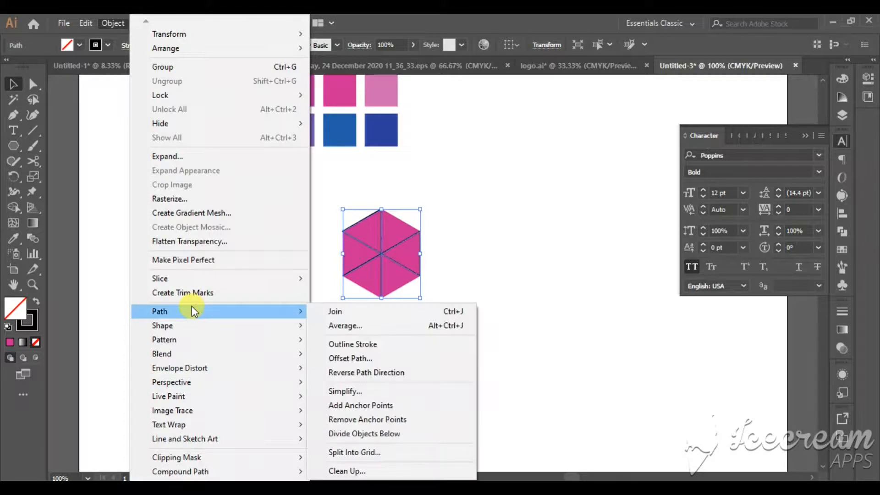
click(376, 434)
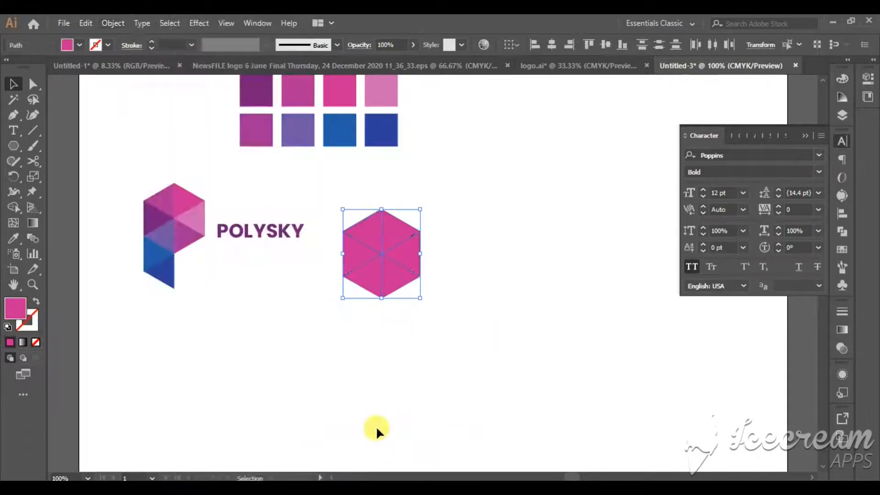
Step: Pull the right-hand triangle out of the divided hexagon to check the cut, and undo the move
click(408, 309)
drag(403, 251, 436, 252)
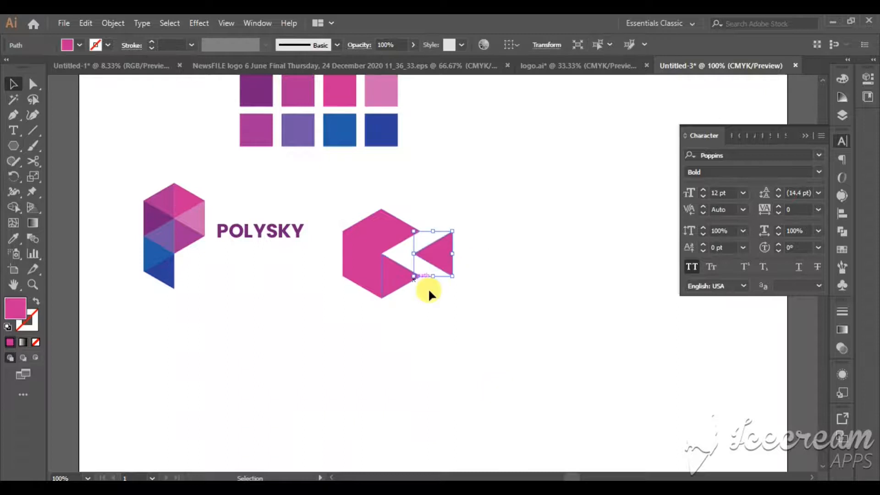
key(ctrl+z)
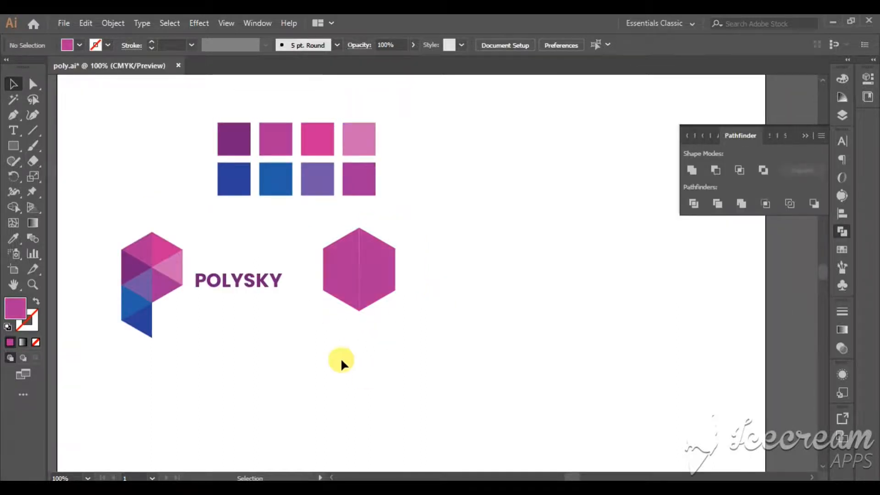
Step: Duplicate the left and lower-left triangles of the hexagon straight down to form the stem of a letter P
click(333, 300)
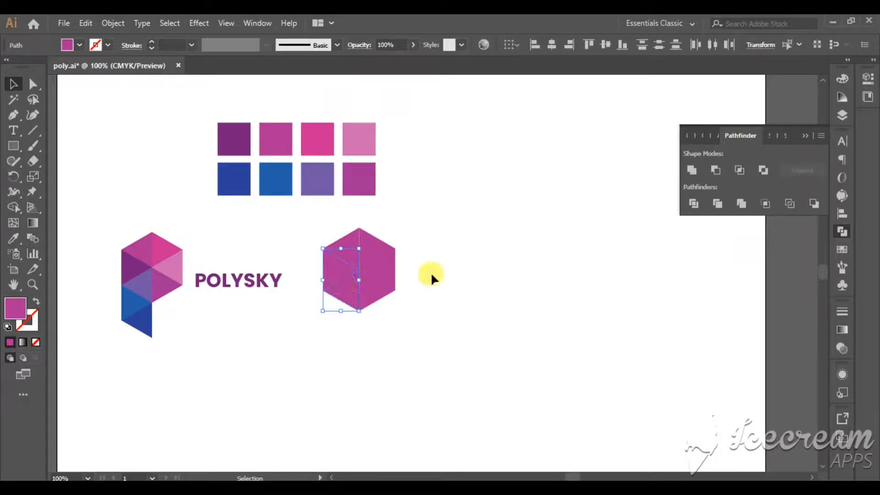
drag(338, 274, 338, 312)
click(416, 251)
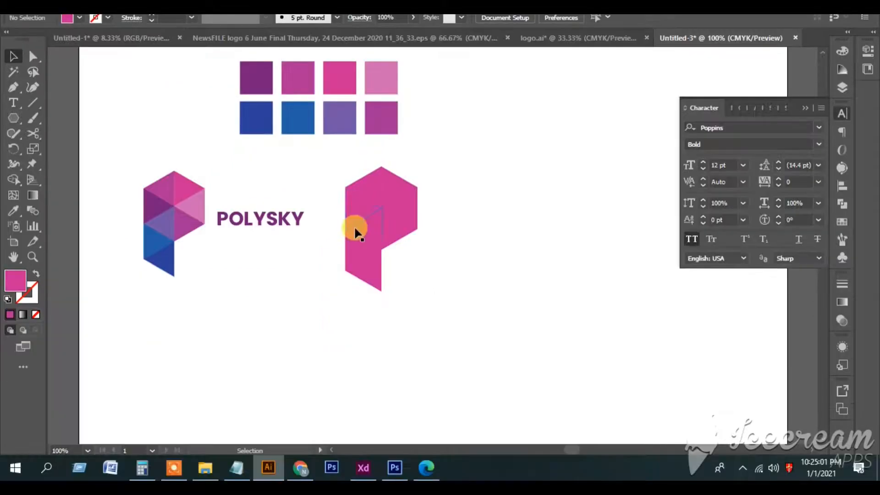
Step: Colour the hexagon's left triangle dark purple and its upper-left triangle magenta-purple, sampling both fills from the palette squares
click(355, 199)
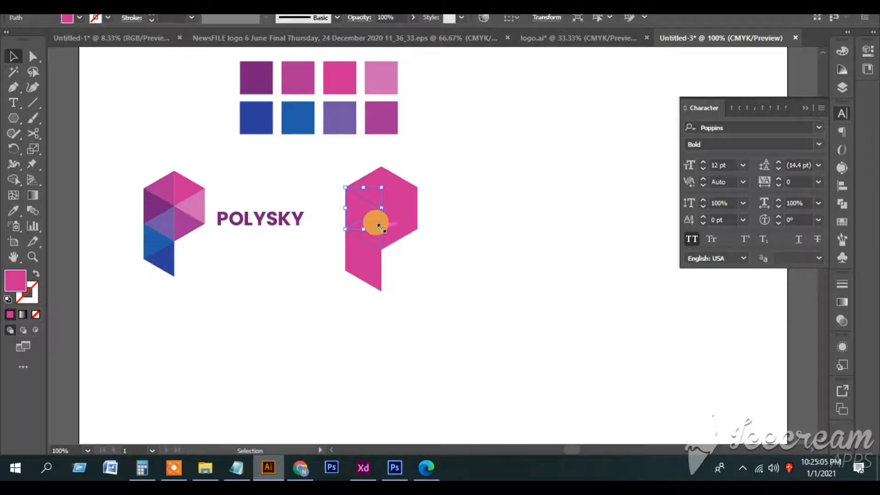
key(i)
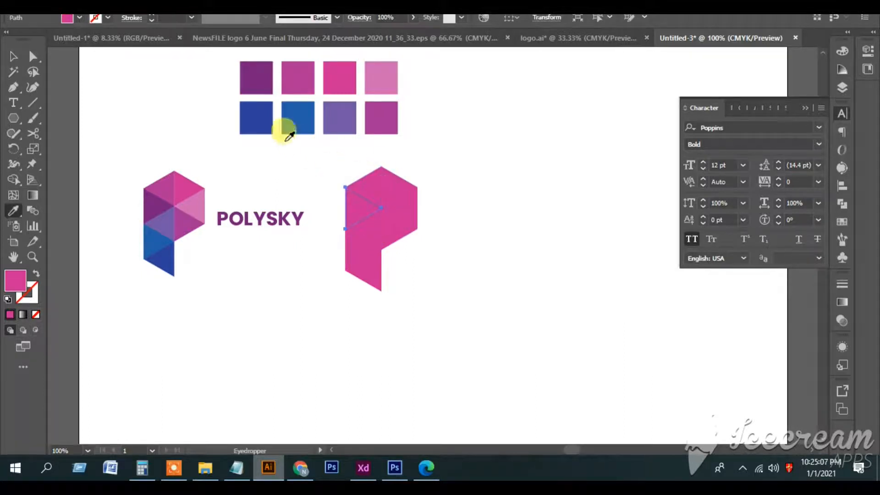
click(255, 76)
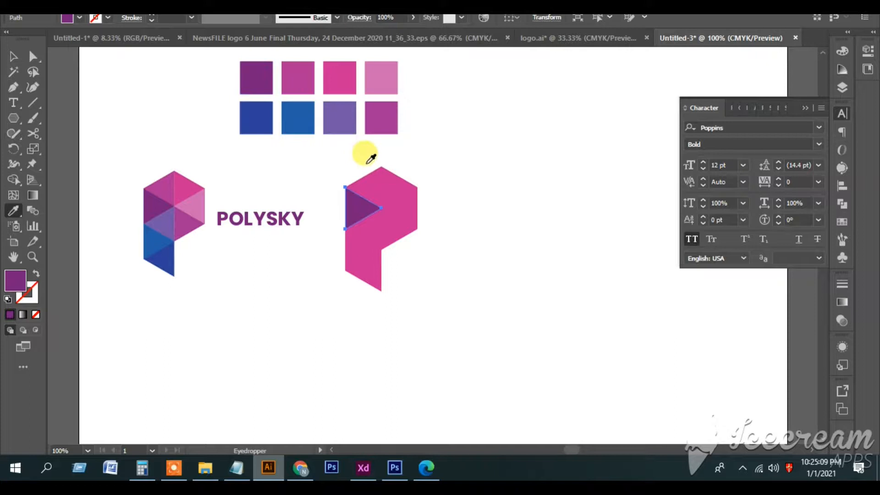
key(v)
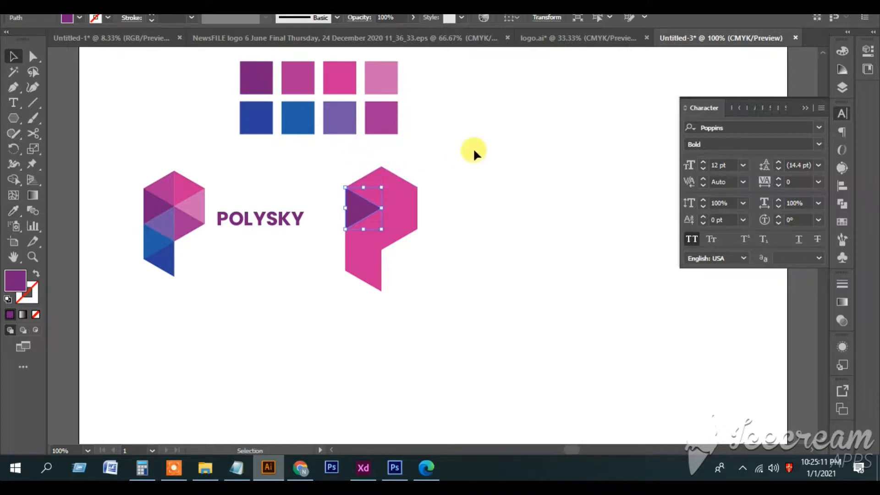
click(474, 150)
click(366, 187)
key(i)
click(292, 67)
key(v)
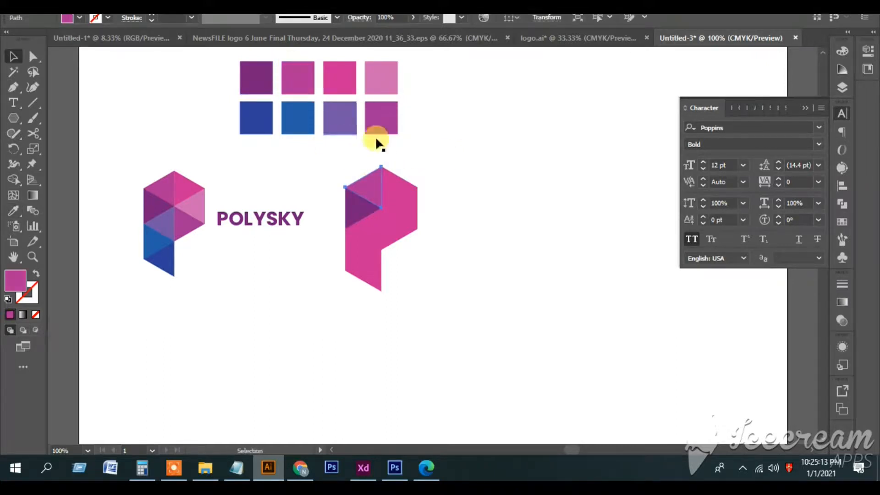
Step: Fill the hexagon's upper-right triangle with the palette's bright pink and its right-hand triangle with the light pink
click(393, 181)
key(i)
click(345, 87)
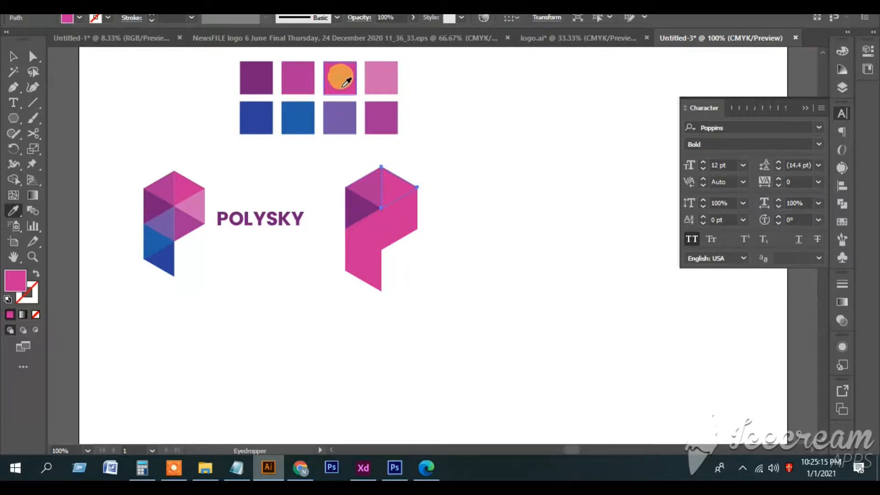
key(v)
click(404, 208)
click(451, 221)
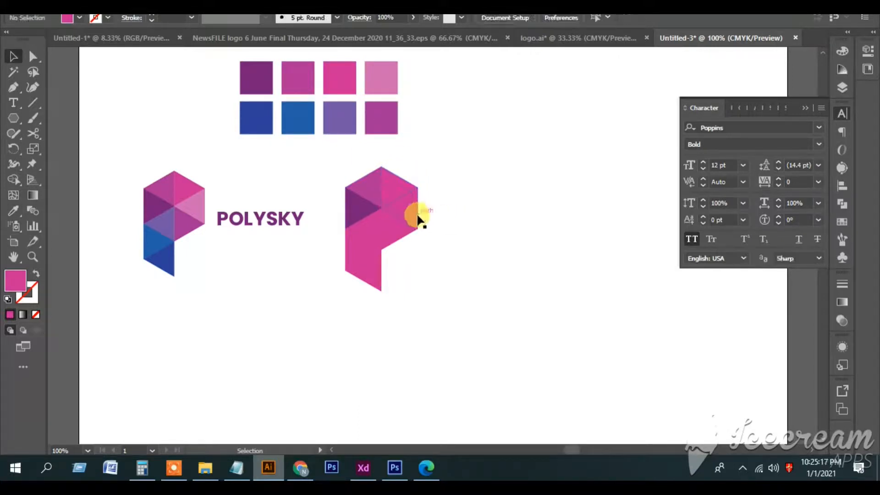
click(417, 219)
key(i)
click(380, 79)
key(v)
click(457, 210)
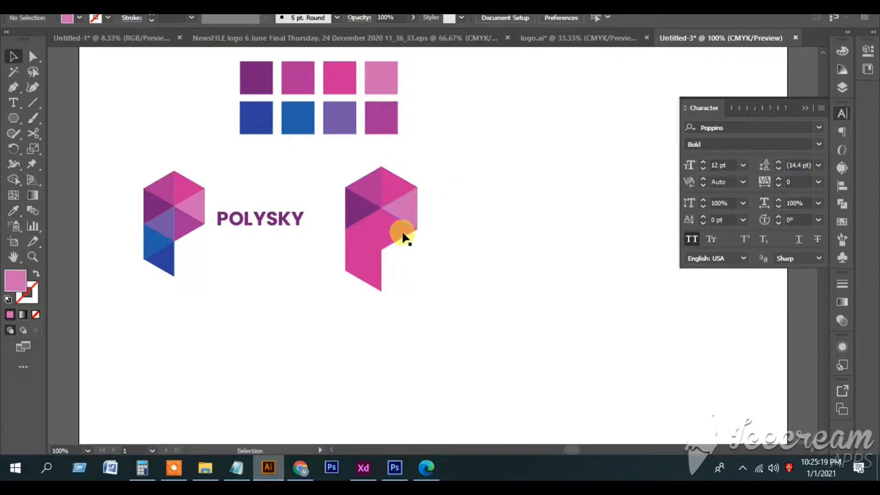
Step: Fill the hexagon's lower-right triangle with the second-row magenta-purple swatch and its lower-left triangle with the violet swatch
click(403, 233)
key(i)
click(380, 113)
key(v)
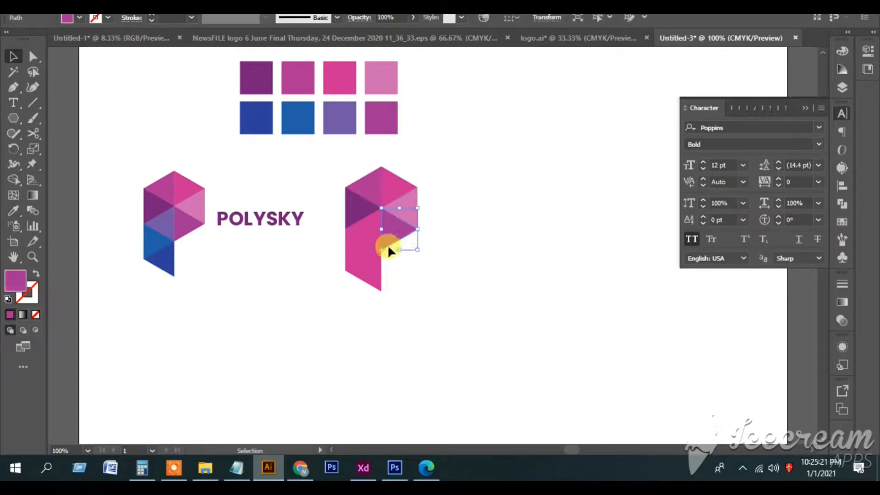
click(369, 232)
key(i)
click(337, 117)
key(v)
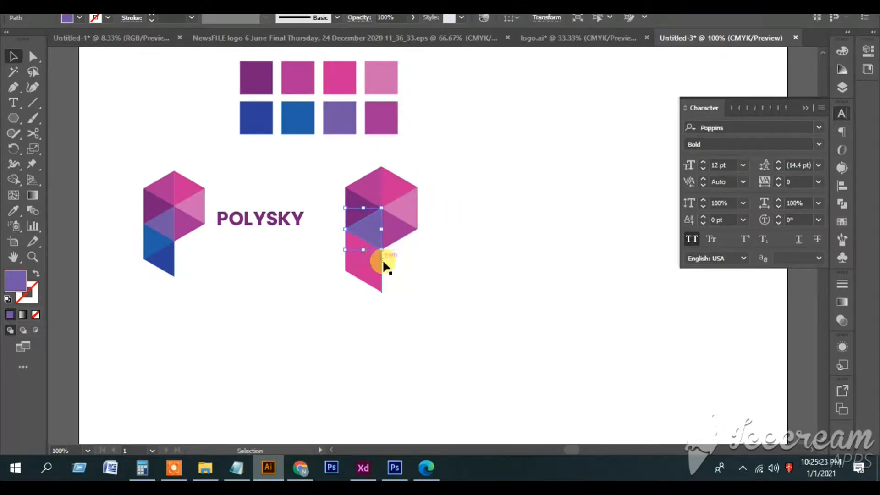
Step: Colour the upper stem triangle medium blue and the lowest stem triangle dark blue from the palette
click(370, 255)
key(i)
click(298, 116)
key(v)
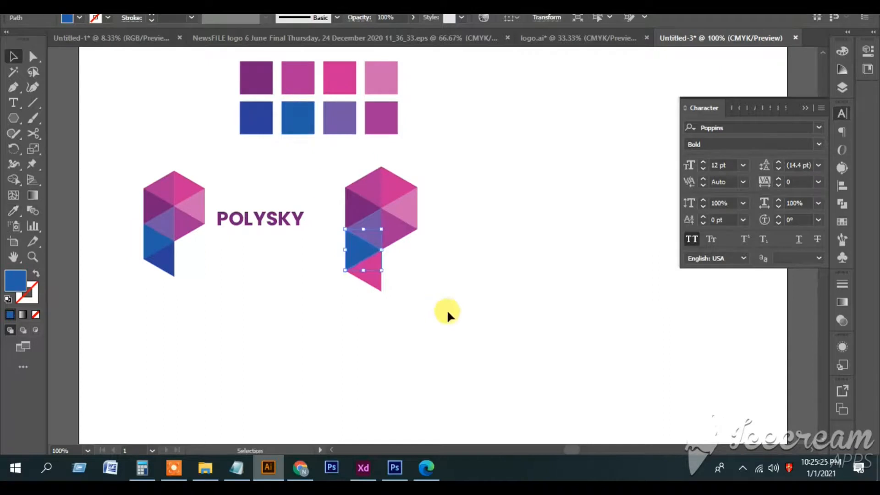
click(373, 275)
key(i)
click(260, 122)
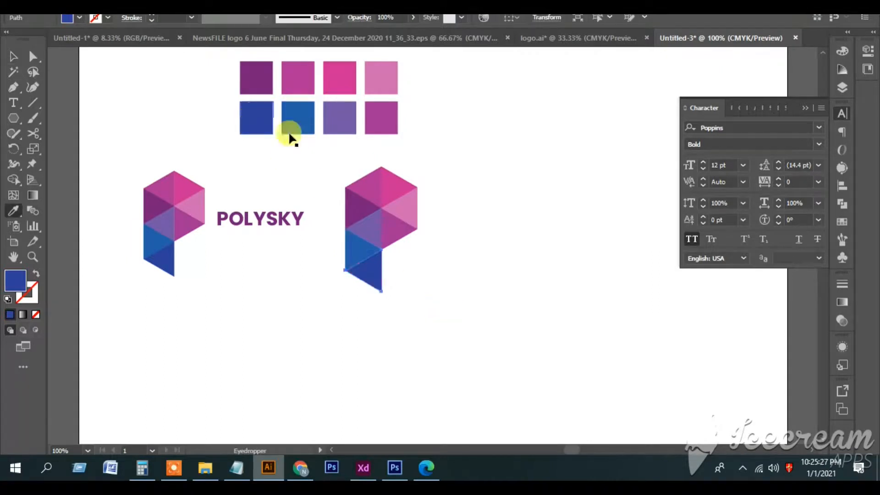
key(v)
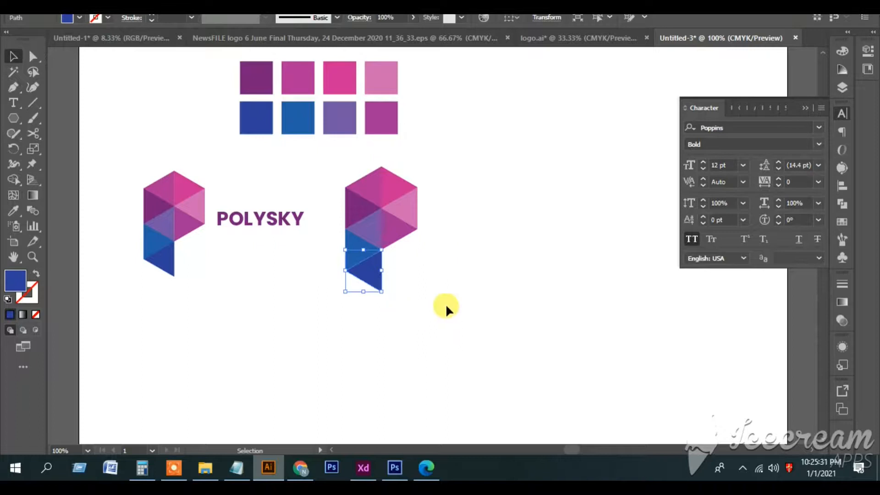
click(453, 292)
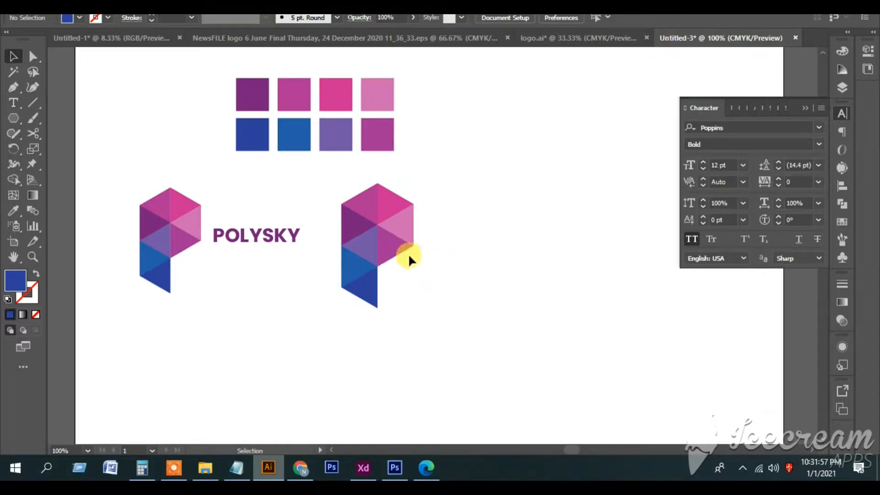
click(397, 196)
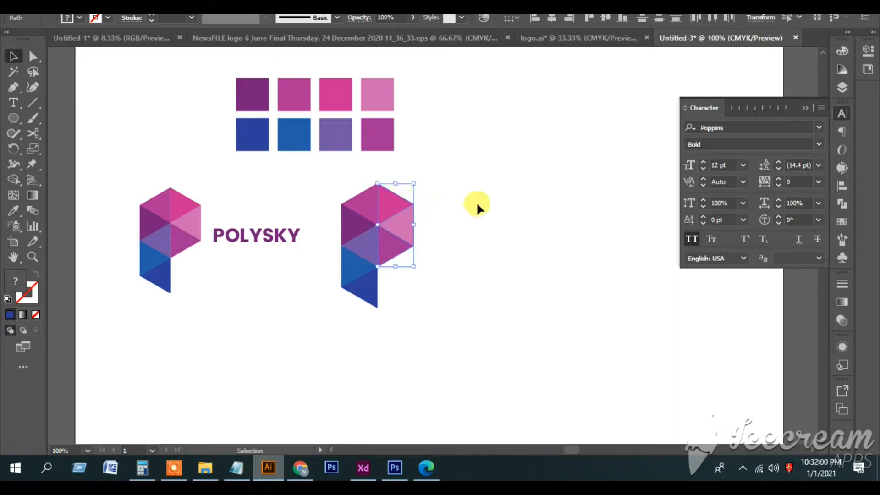
drag(452, 193, 554, 236)
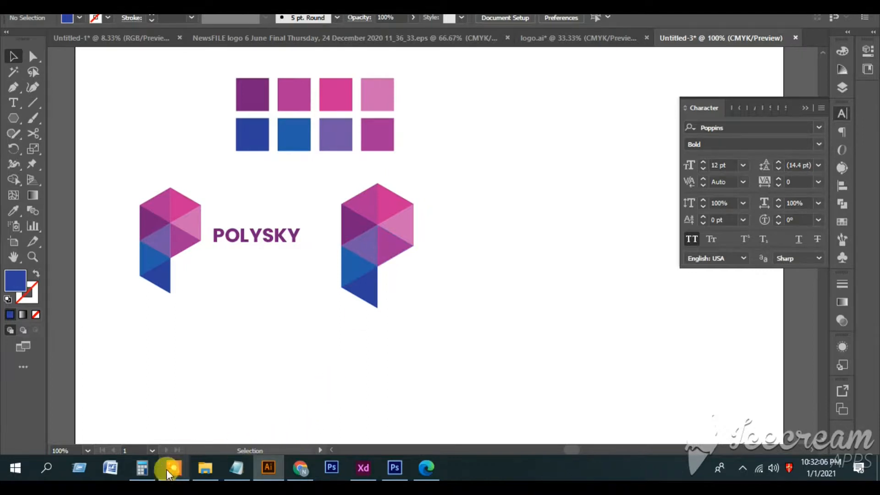
click(174, 467)
click(500, 448)
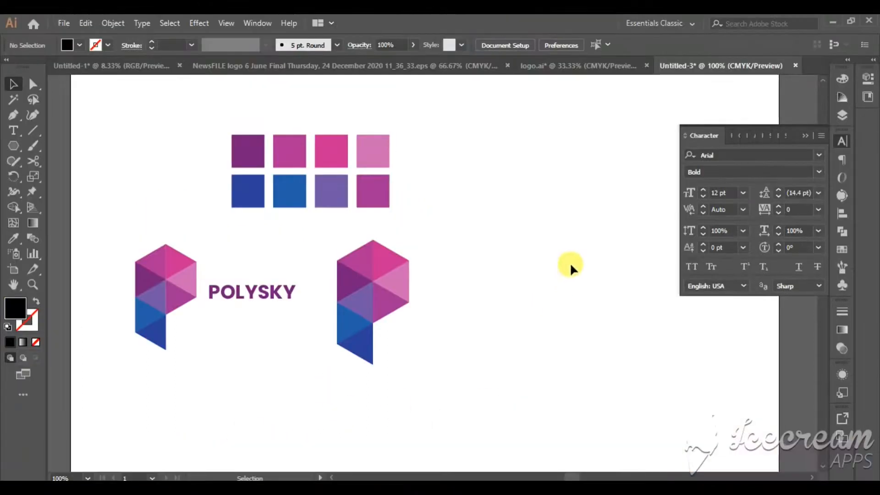
Step: Add the point text "polysky" to the right of the newly coloured P mark
drag(526, 239, 357, 385)
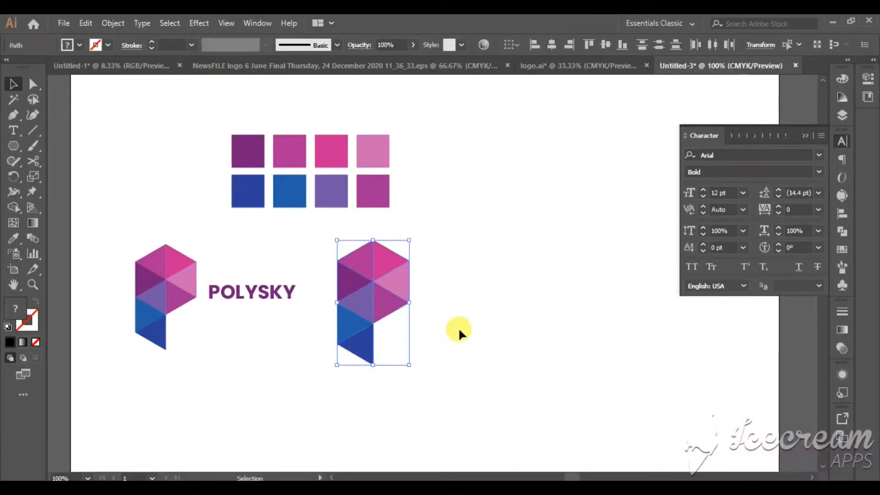
key(t)
click(450, 307)
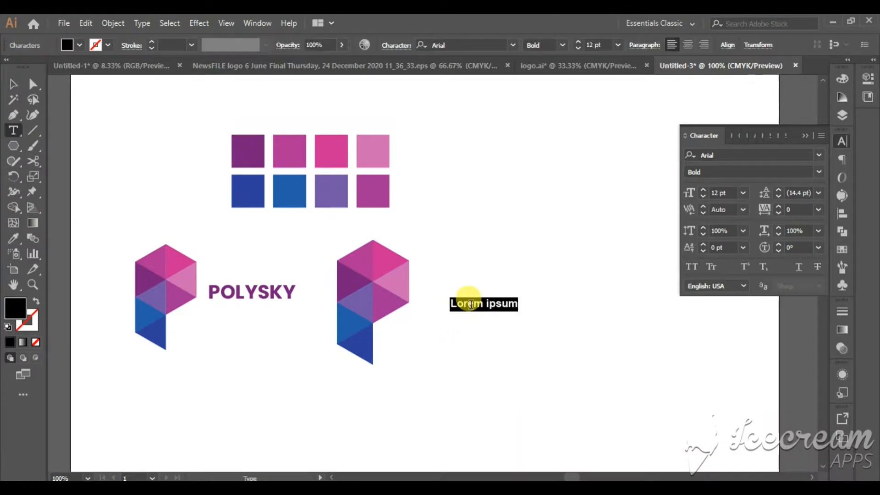
text(p)
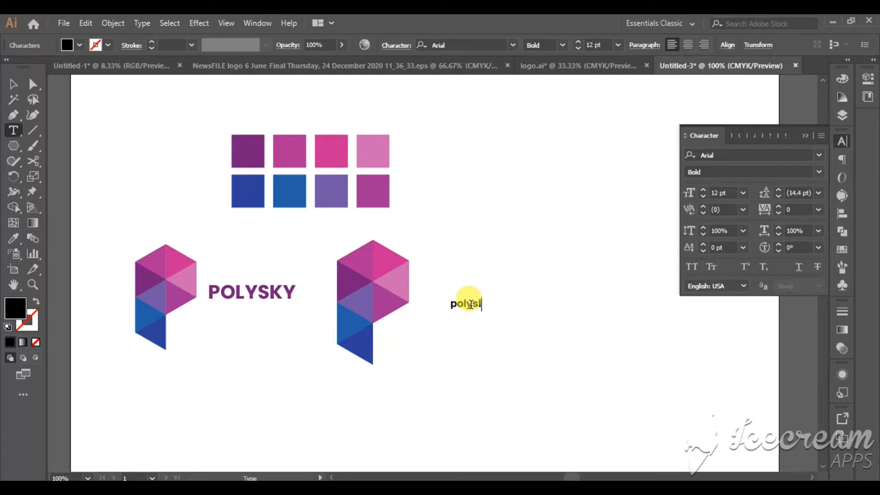
text(olysky)
key(Escape)
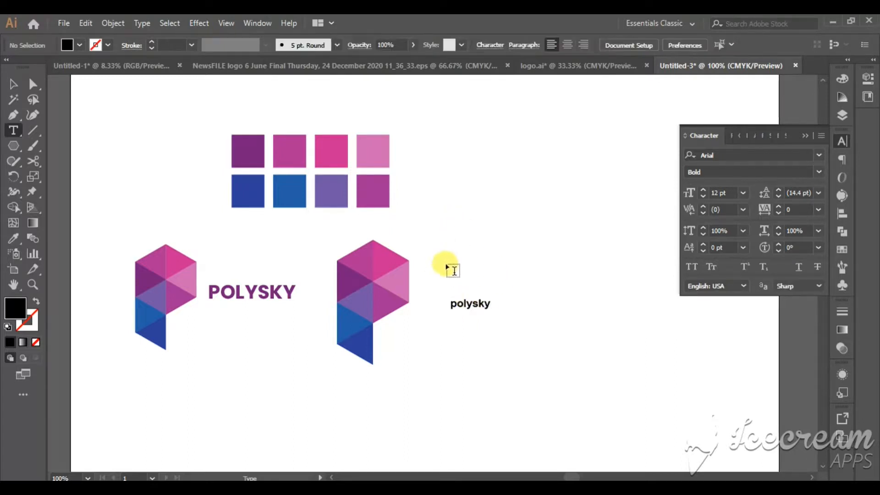
Step: Set the new polysky text in All Caps and change its font to Poppins Bold
click(693, 269)
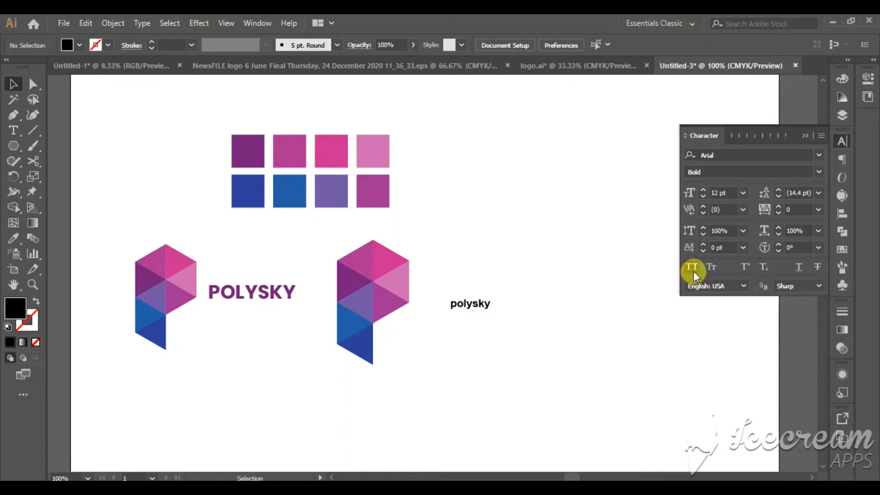
click(736, 154)
drag(572, 264, 470, 322)
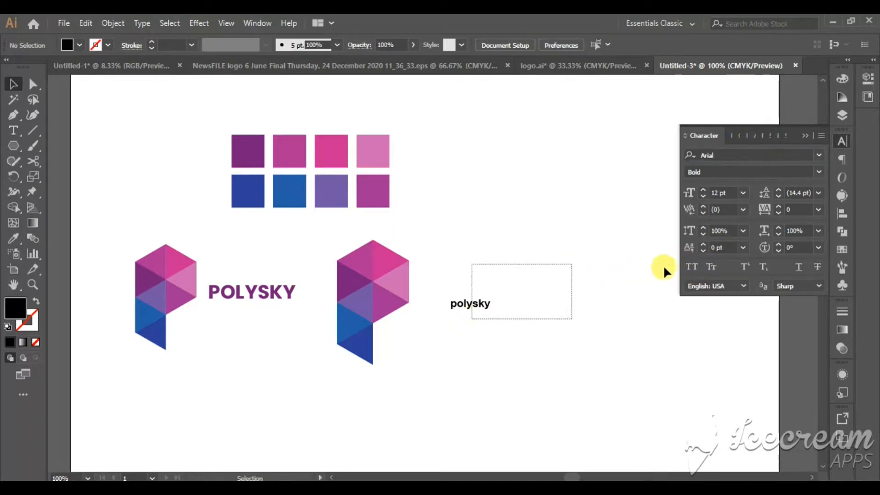
click(691, 268)
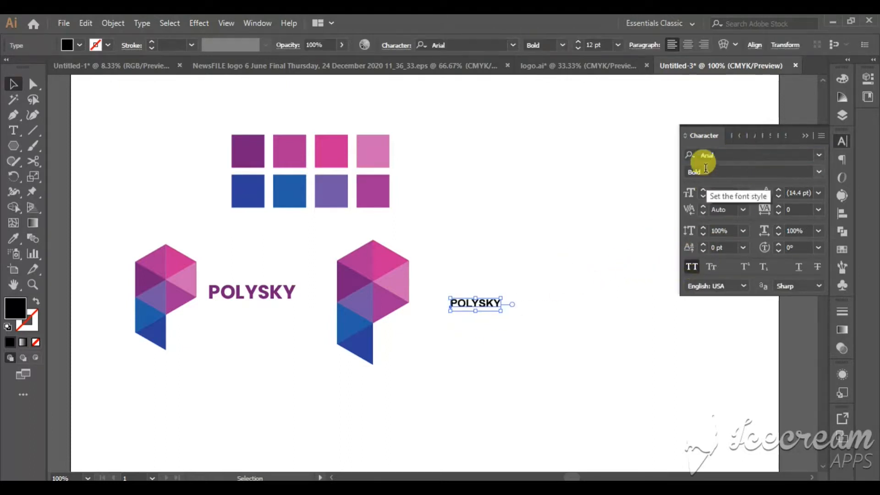
click(720, 157)
text(poppi)
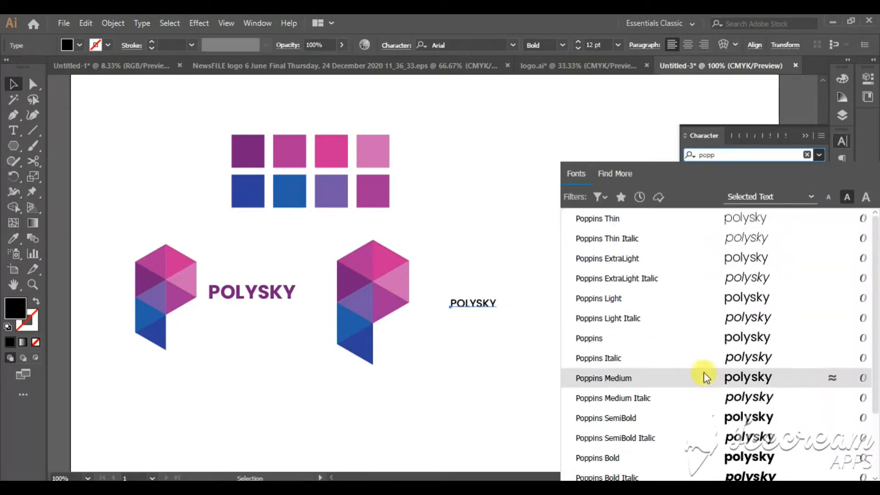
click(676, 454)
key(Escape)
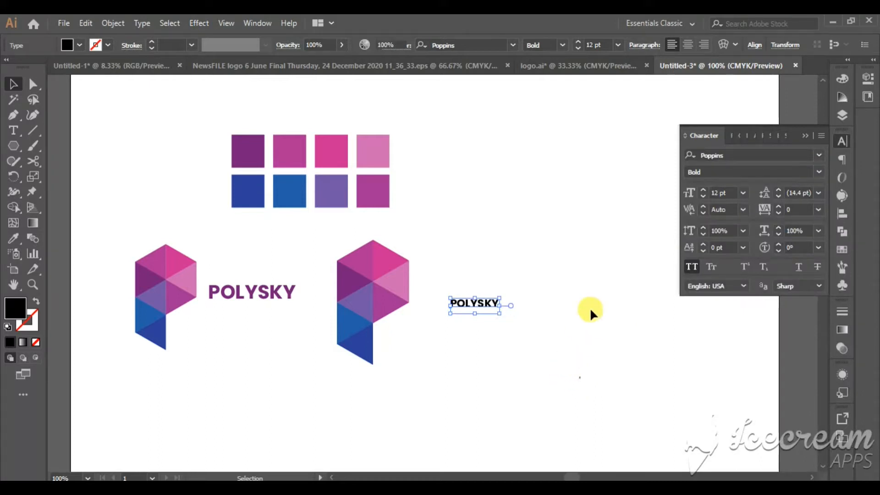
Step: Enlarge the new wordmark to about 22.5 pt close beside the P mark and colour it with the mark's dark purple
click(590, 310)
mouse_move(485, 304)
mouse_down()
mouse_move(438, 301)
mouse_move(503, 269)
mouse_move(510, 278)
mouse_move(489, 300)
mouse_up()
click(350, 279)
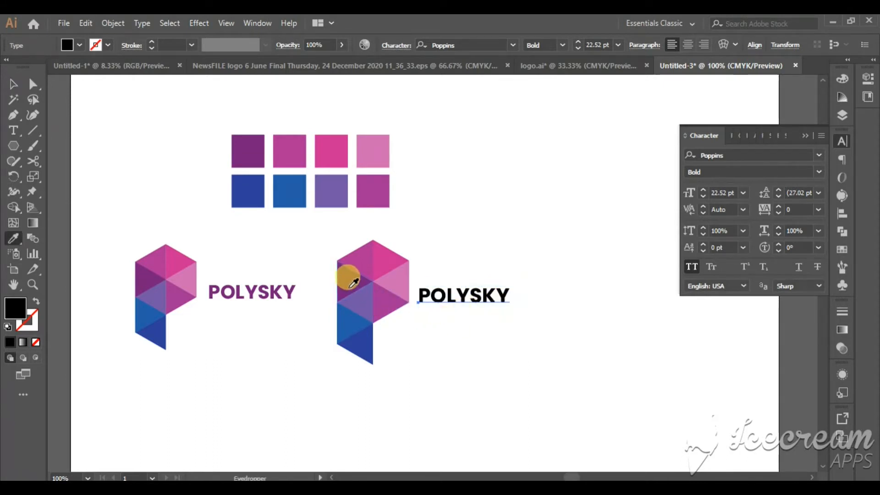
key(v)
click(499, 273)
Step: Nudge the new POLYSKY wordmark slightly to the right to widen its gap from the P mark
scroll(462, 291, up, 1)
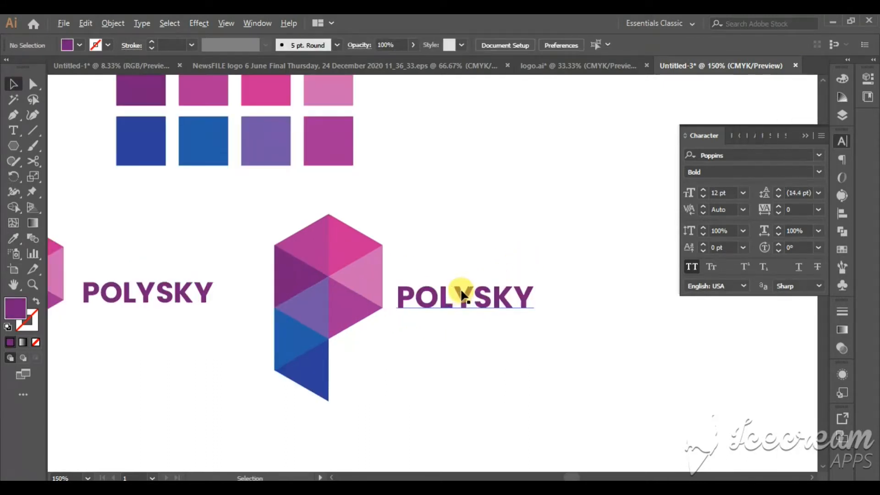
drag(462, 296, 466, 296)
drag(509, 258, 497, 256)
scroll(505, 258, down, 2)
click(546, 260)
key(space)
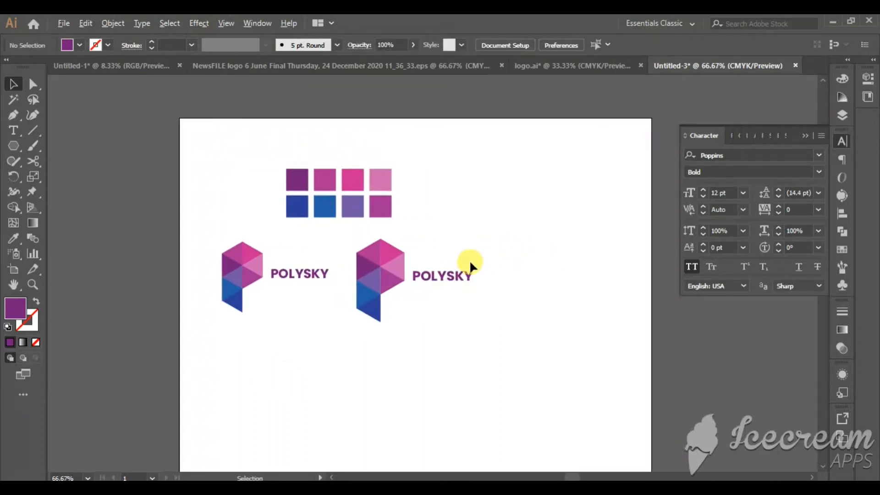
key(ctrl+1)
drag(442, 297, 318, 372)
click(570, 300)
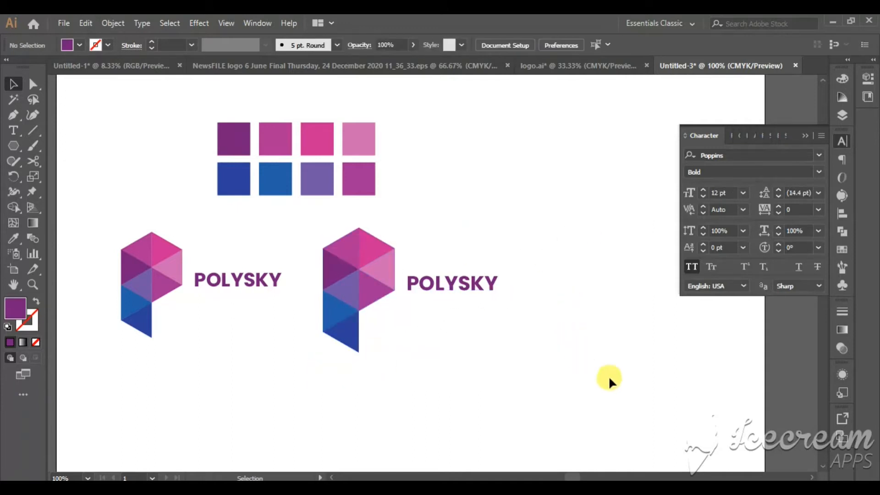